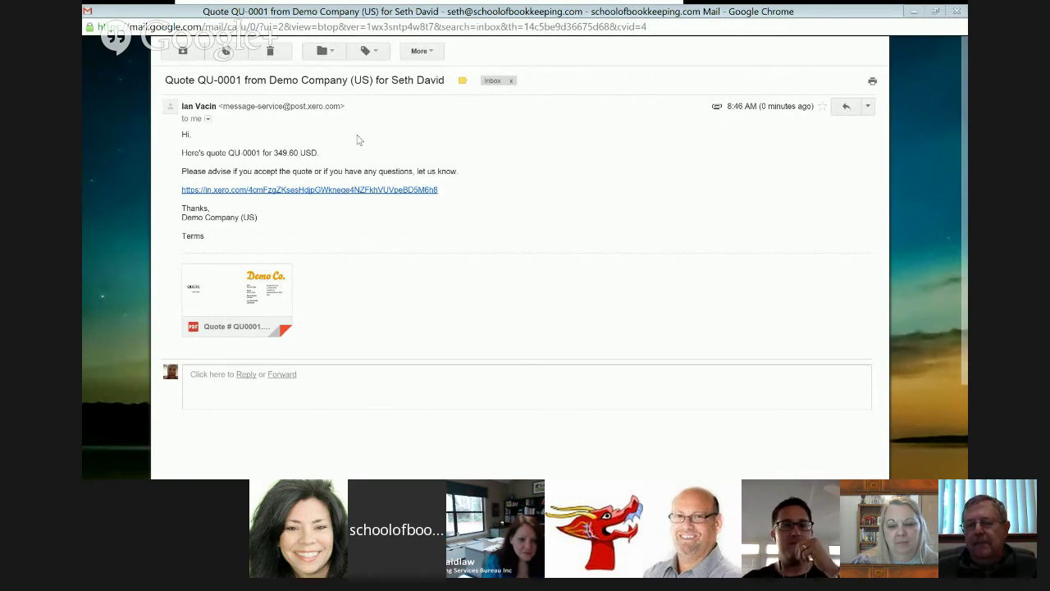
# Step: Open the quote PDF attached to the e-mail, review its line items and totals, and close the preview
pyautogui.click(222, 275)
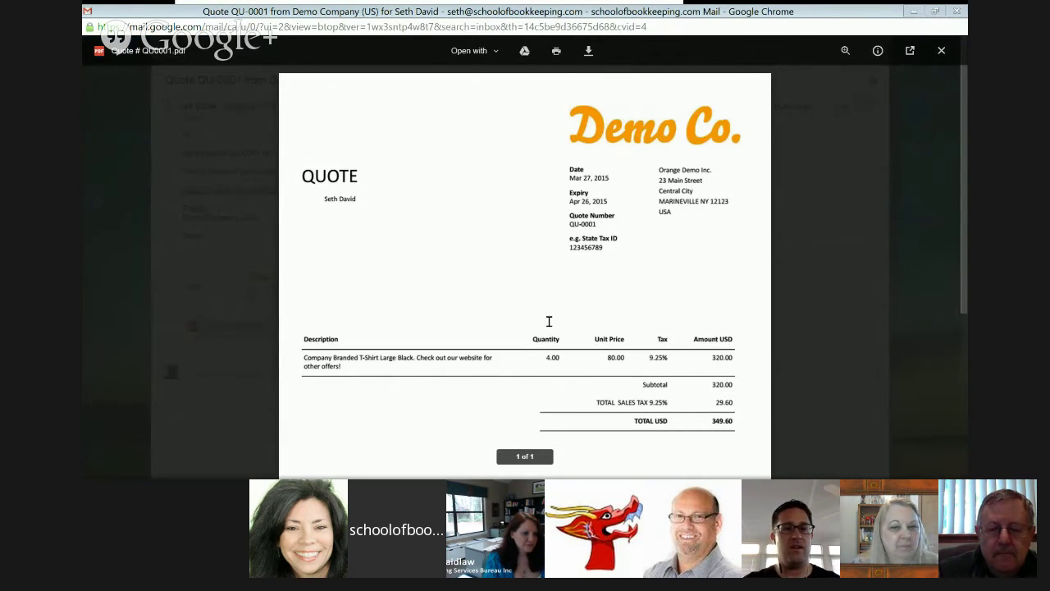
pyautogui.scroll(-1, 549, 321)
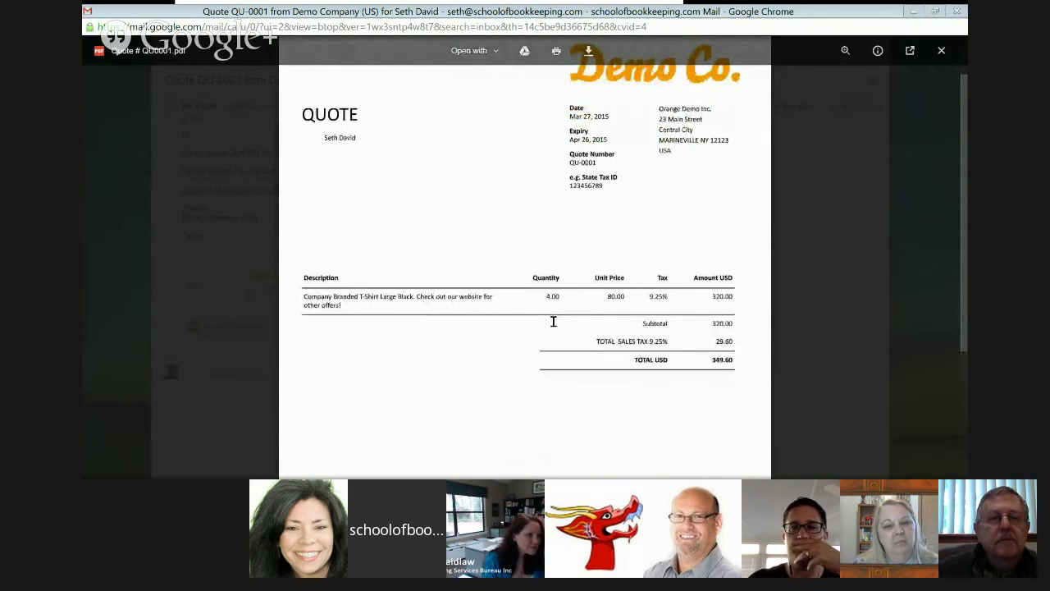
pyautogui.scroll(-1, 553, 320)
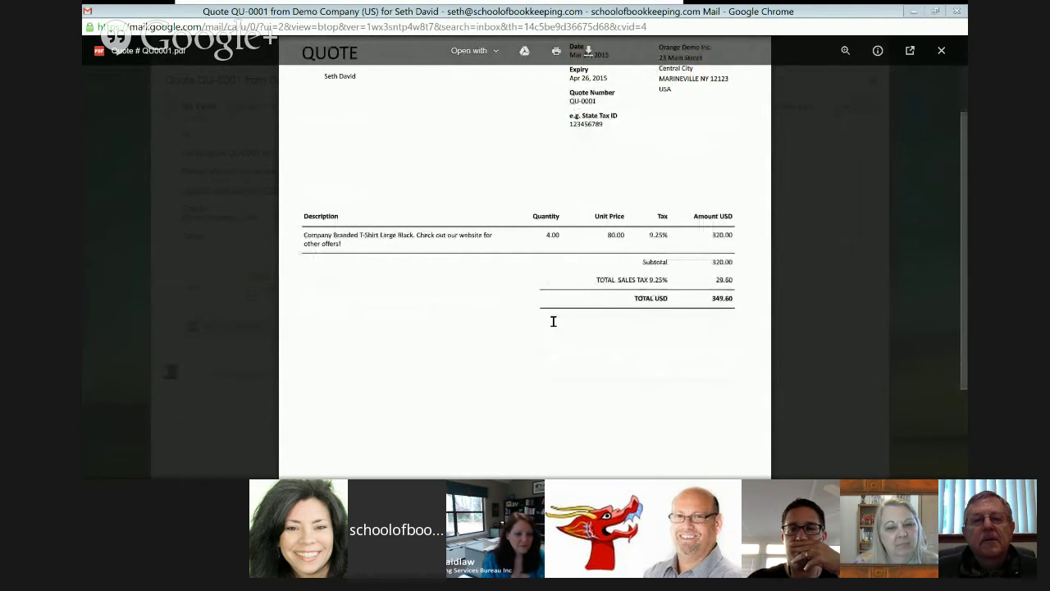
pyautogui.scroll(-2, 555, 322)
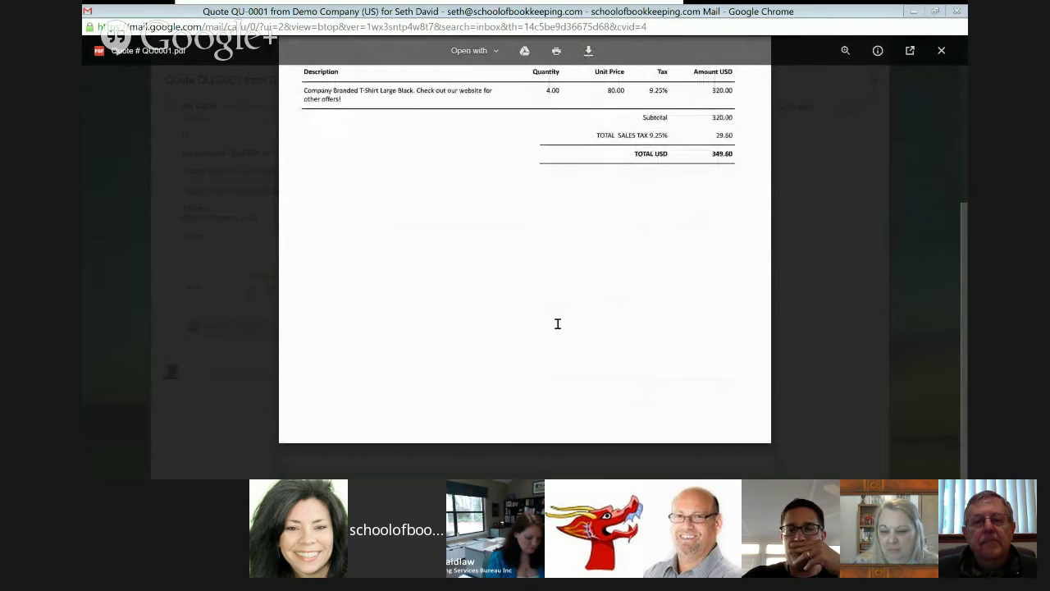
pyautogui.scroll(3, 562, 328)
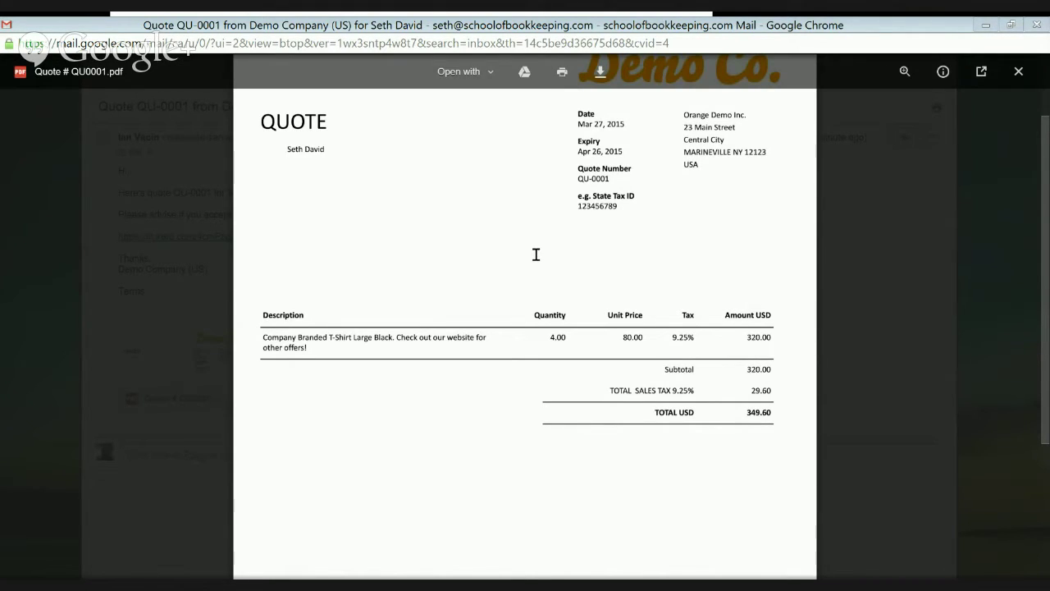
pyautogui.click(1019, 72)
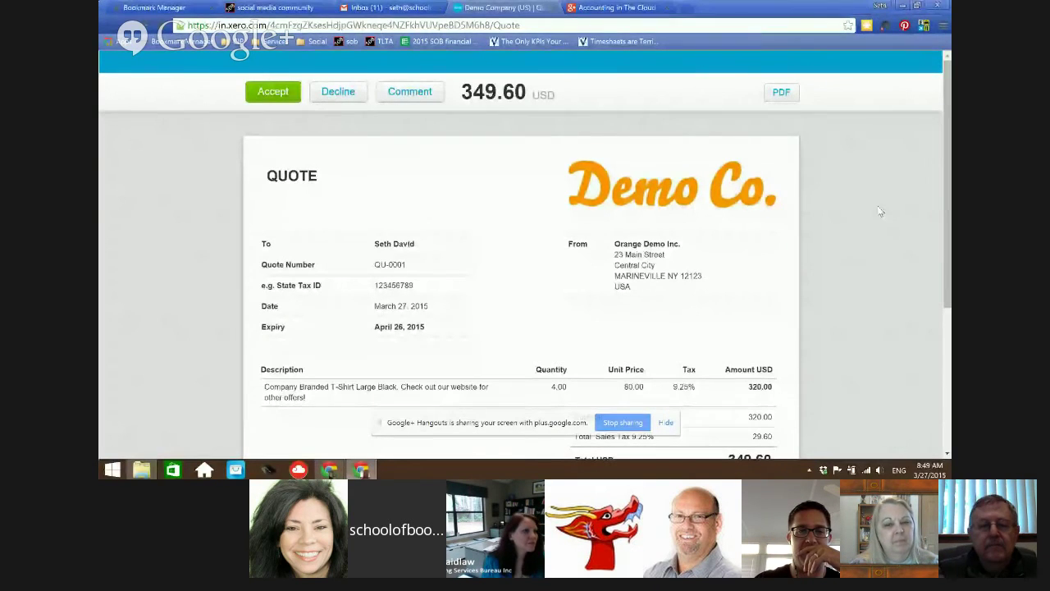
# Step: Send the comment "This outrageous! How can you not have Triple X???" to Demo Company (US) from the online quote
pyautogui.click(407, 91)
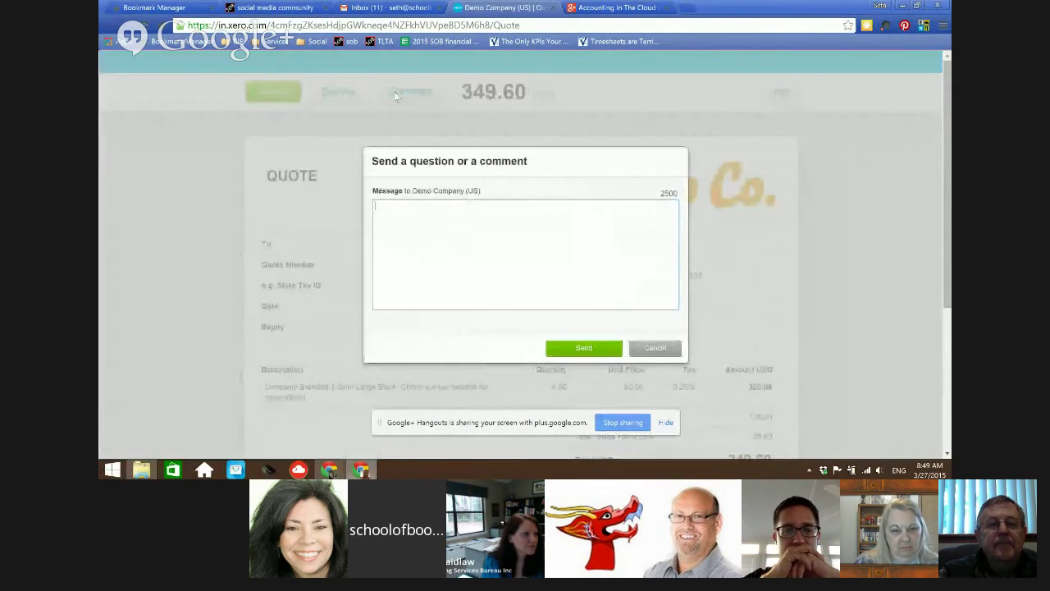
pyautogui.write('T')
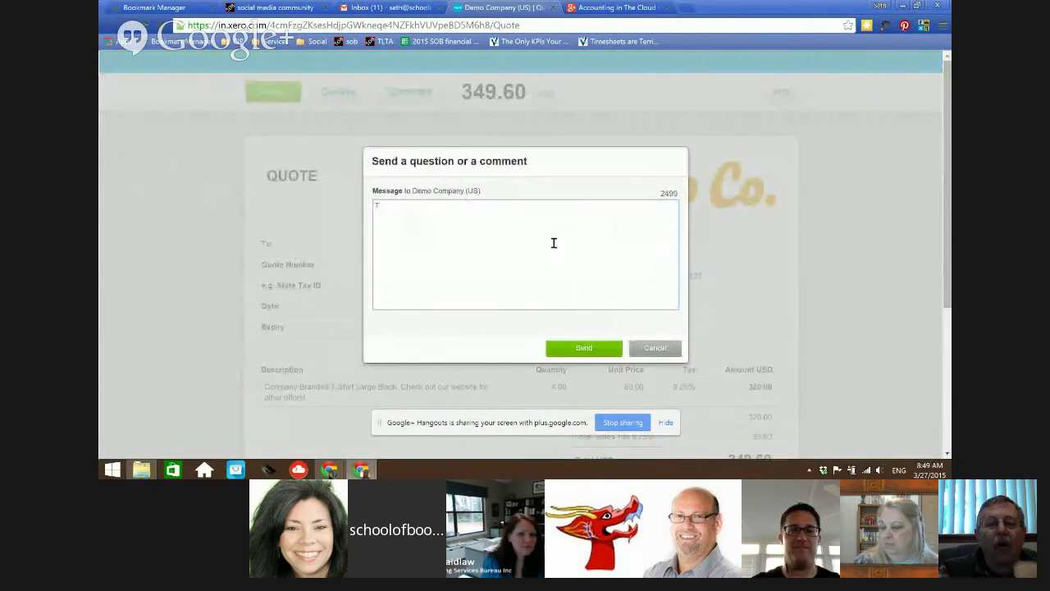
pyautogui.write('his outra')
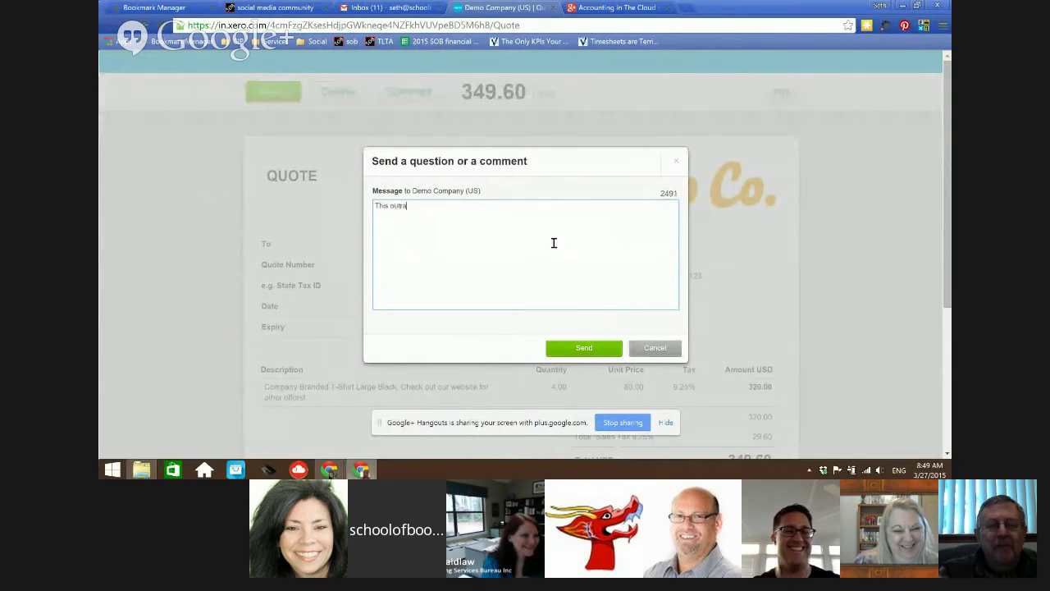
pyautogui.write('geous! How can you not have Tri')
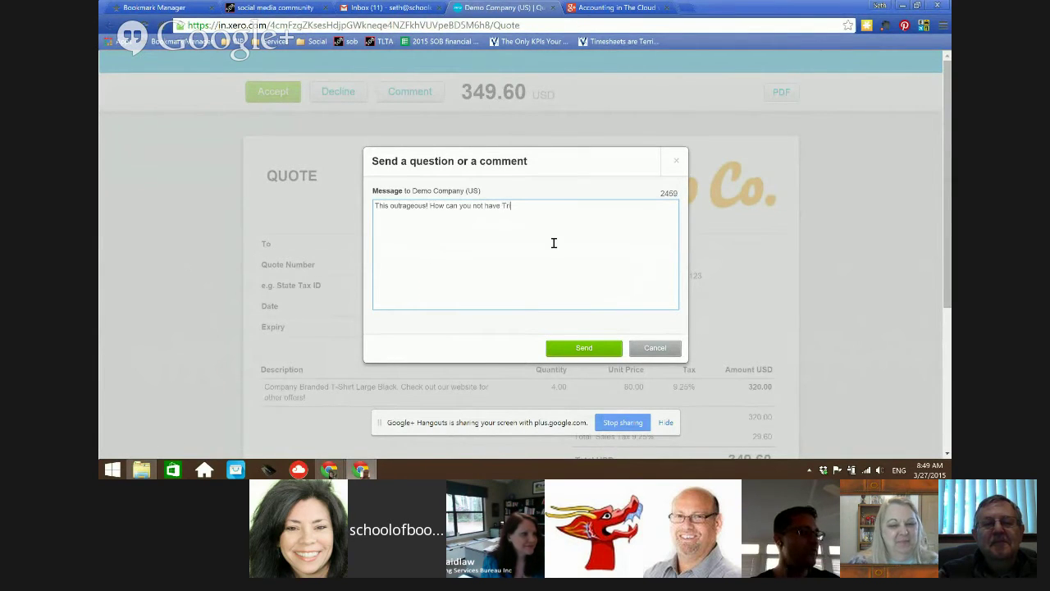
pyautogui.write('ple X???')
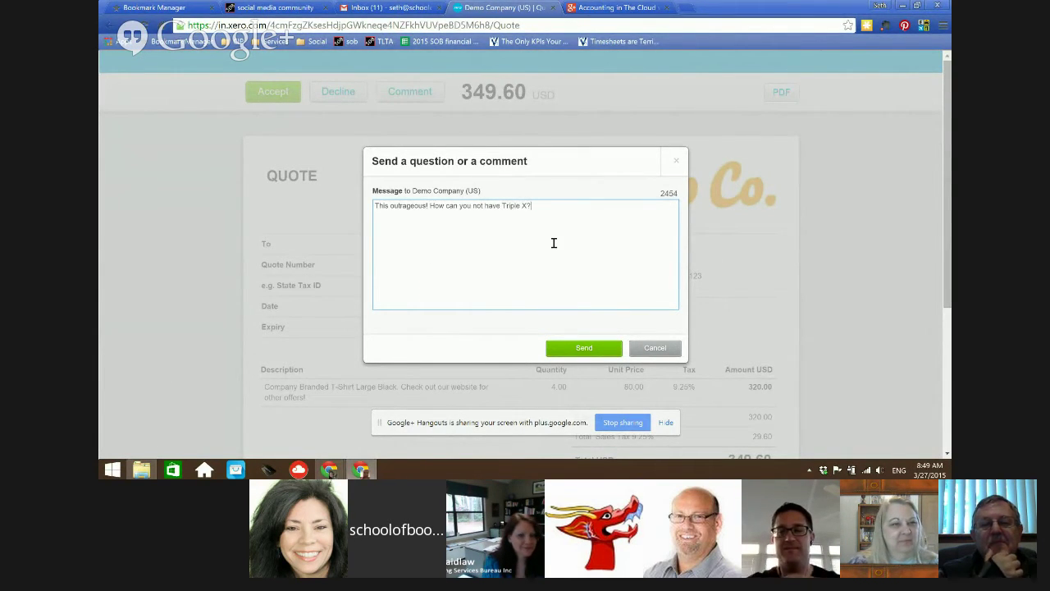
pyautogui.click(580, 349)
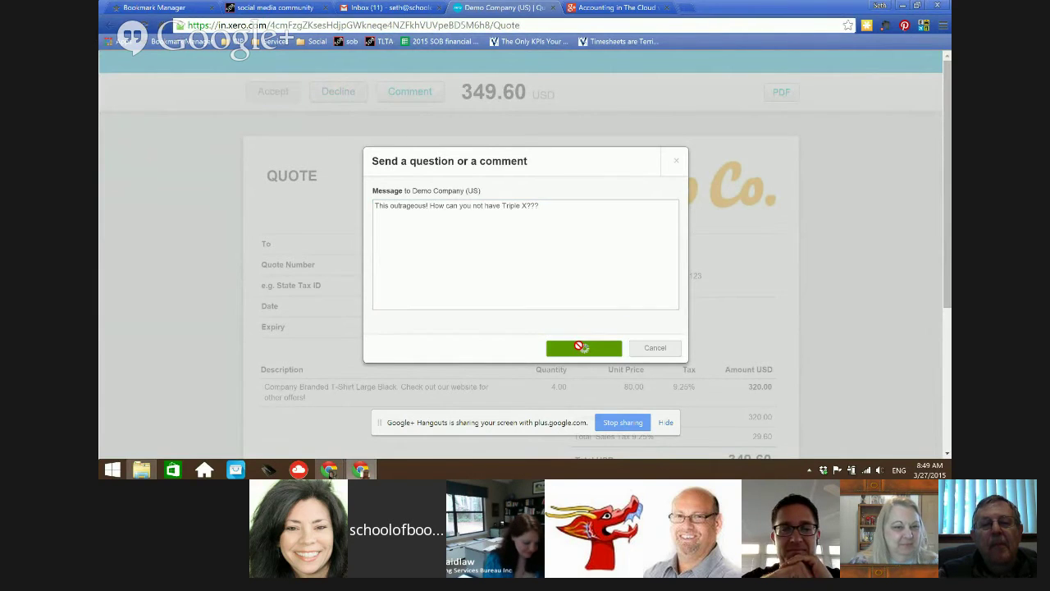
# Step: Check the decline form of the online quote, cancel it and accept the quote instead
pyautogui.click(338, 92)
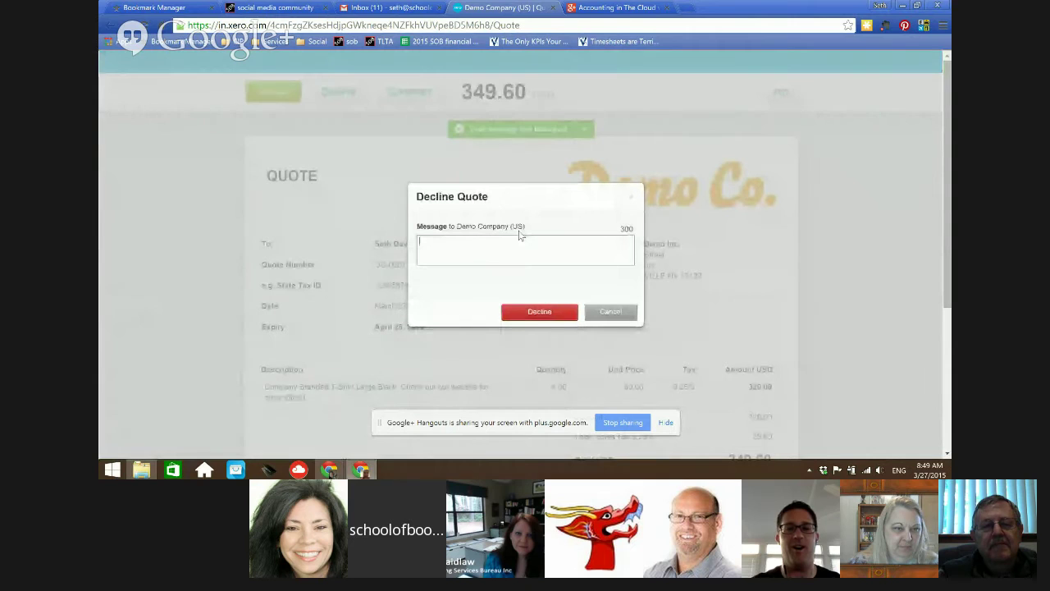
pyautogui.click(588, 309)
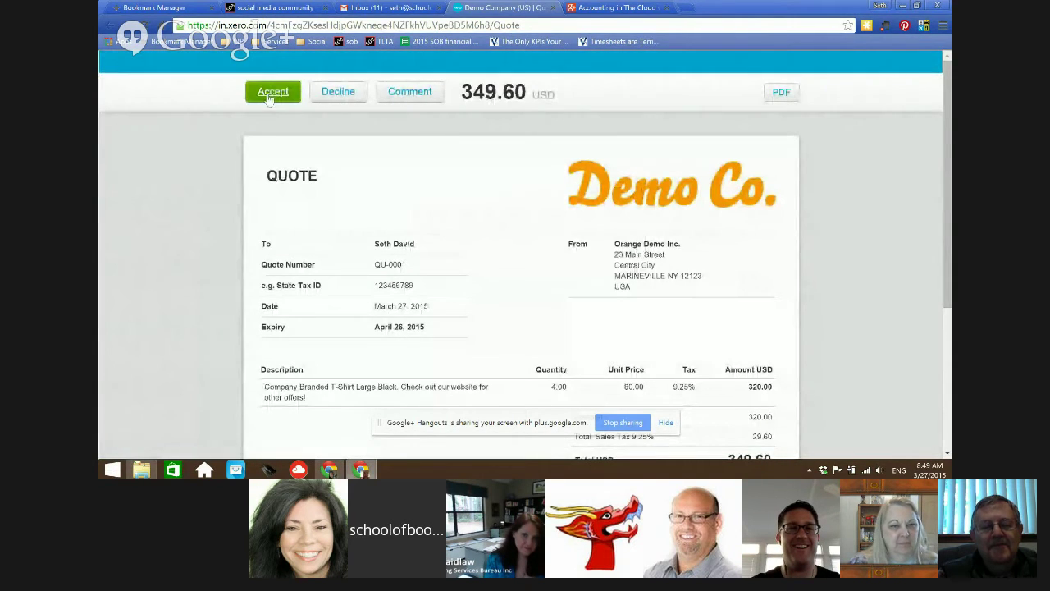
pyautogui.click(271, 92)
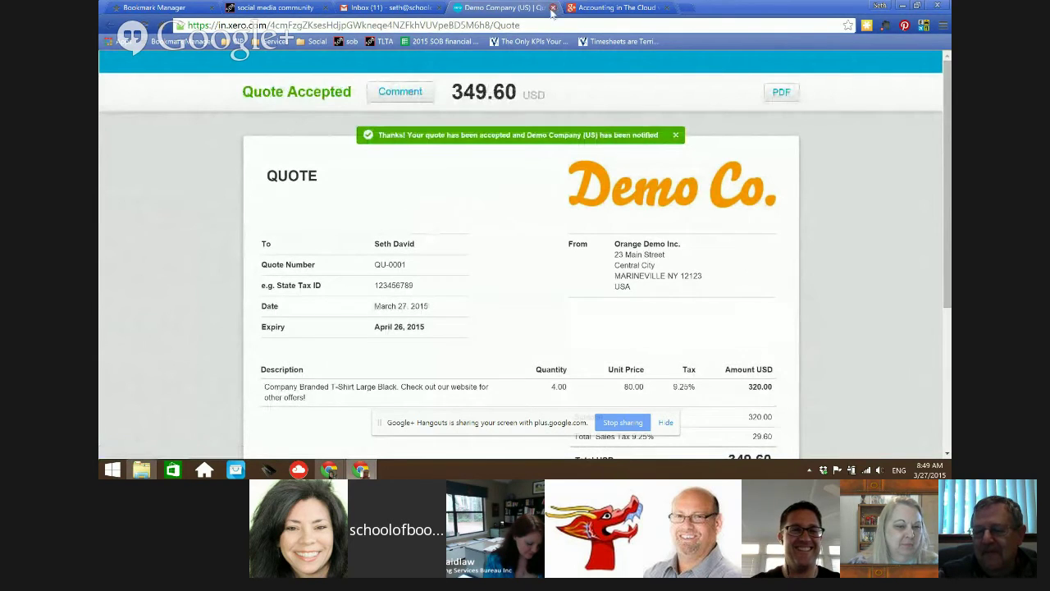
# Step: Download the accepted quote as a PDF, look through the downloaded file and close it
pyautogui.click(781, 94)
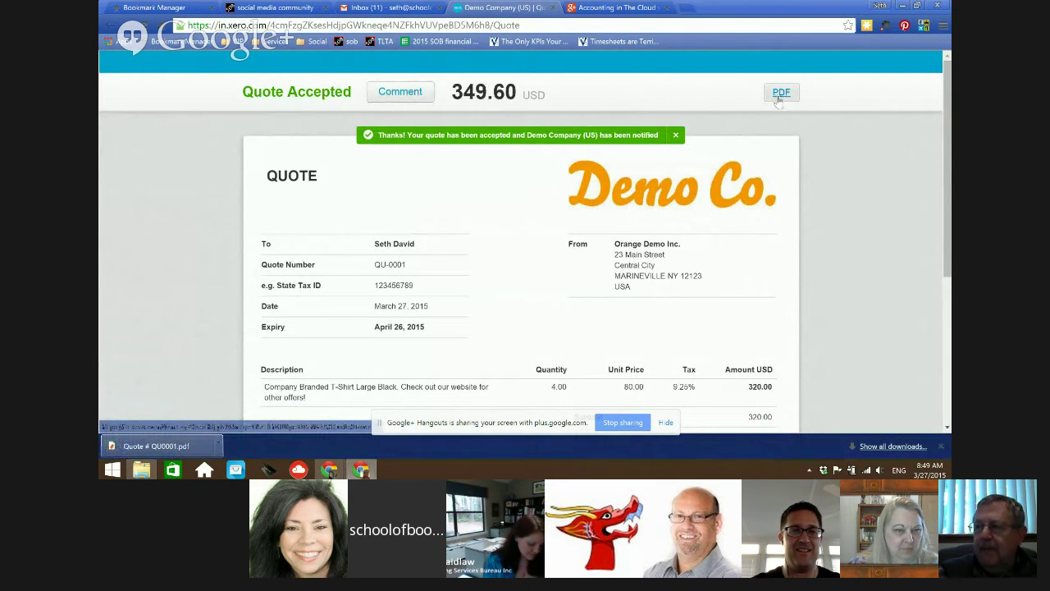
pyautogui.click(155, 445)
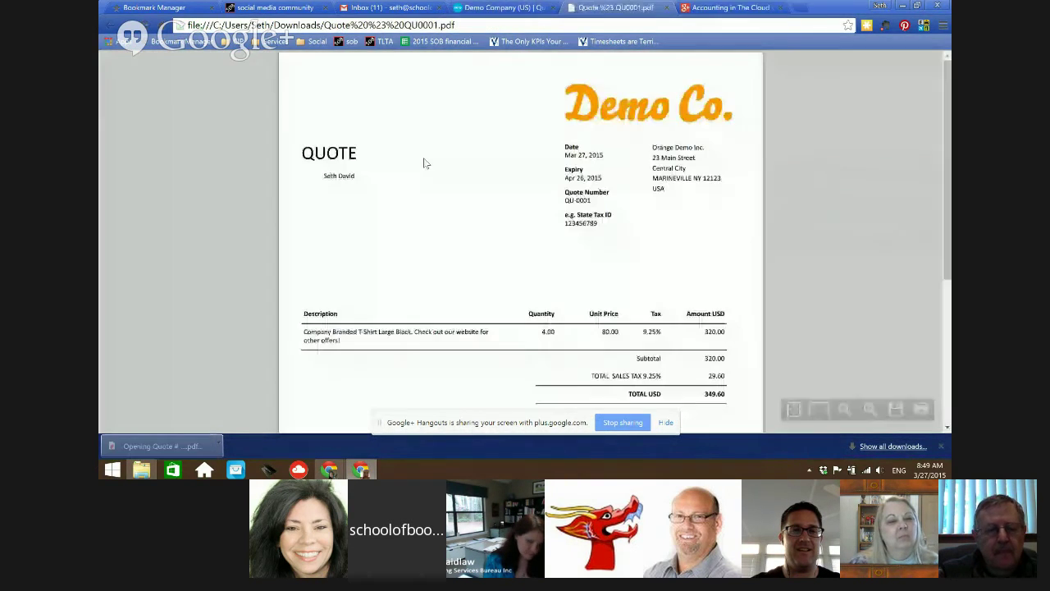
pyautogui.scroll(-3, 783, 221)
pyautogui.scroll(3, 783, 222)
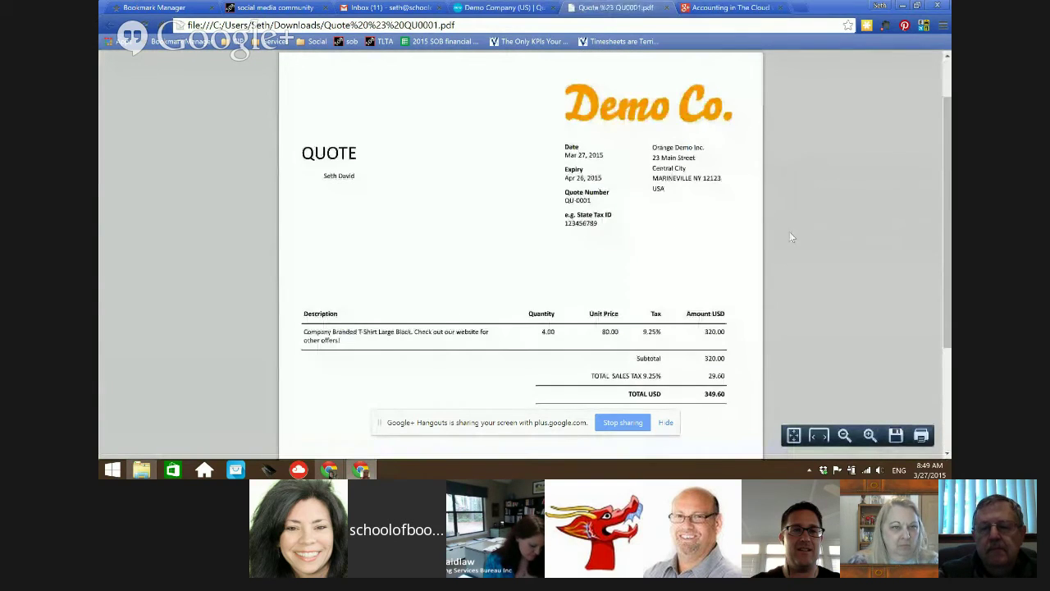
pyautogui.click(667, 8)
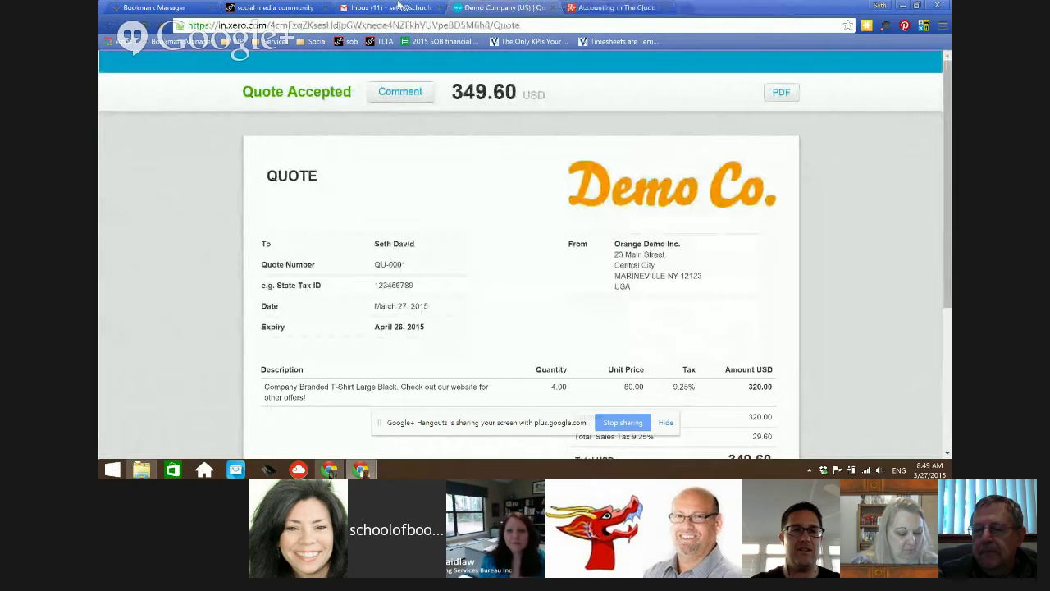
# Step: Clear the browser and quote e-mail windows off the screen and switch to another Chrome window
pyautogui.click(902, 5)
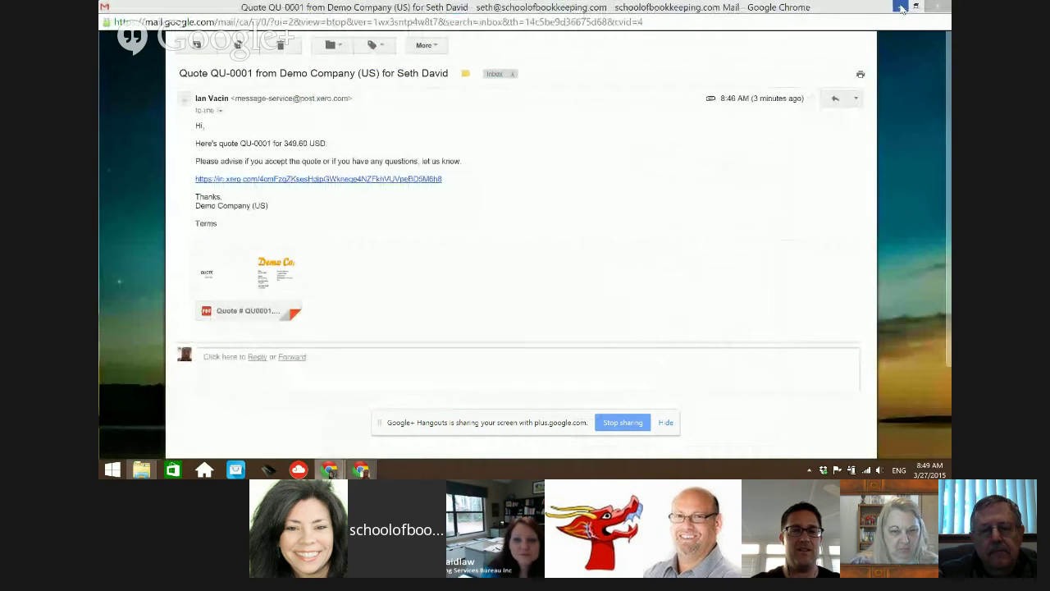
pyautogui.click(937, 7)
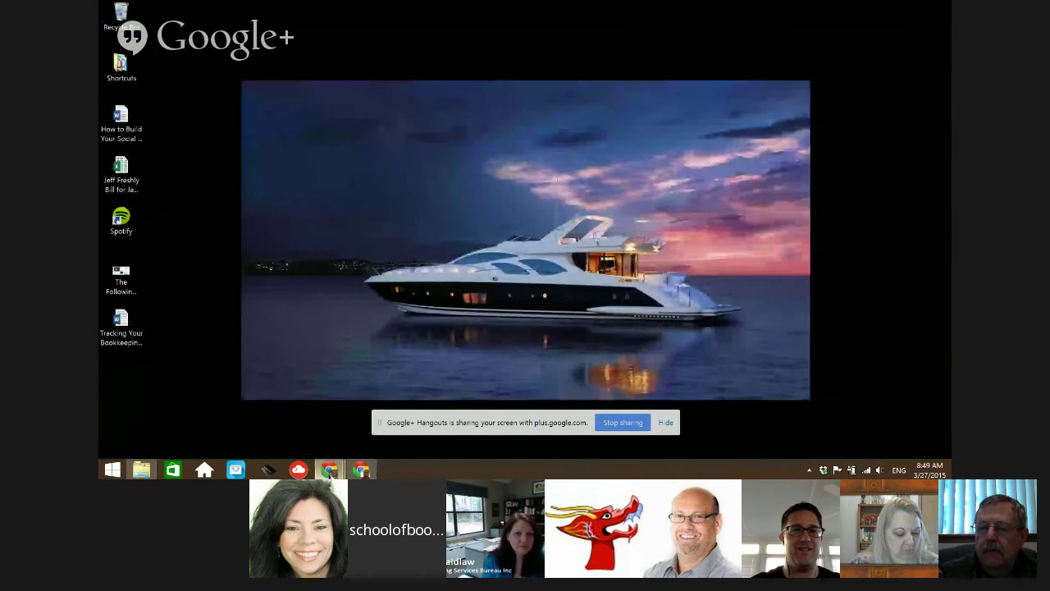
pyautogui.moveTo(361, 469)
pyautogui.click(430, 392)
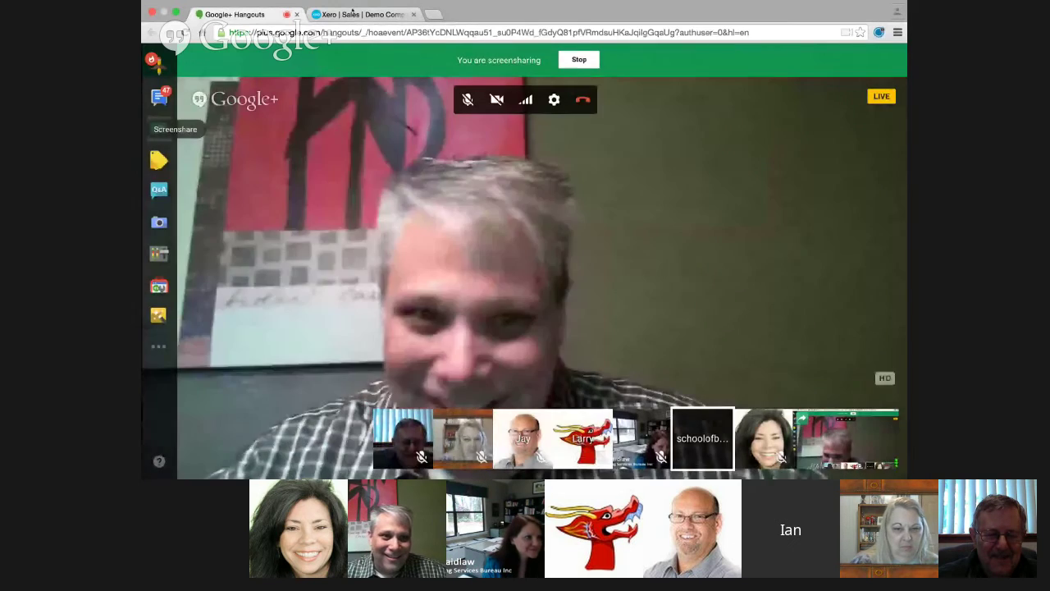
# Step: Switch to Xero and open the accepted quote QU-0001 from the Quotes section of the sales dashboard
pyautogui.click(357, 14)
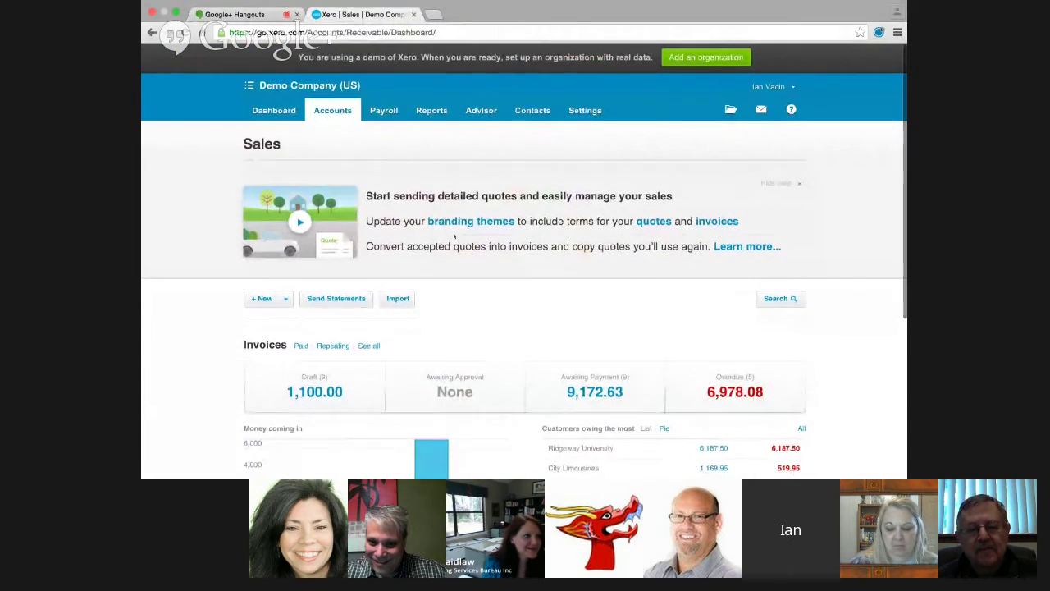
pyautogui.scroll(-5, 453, 236)
pyautogui.scroll(-1, 454, 236)
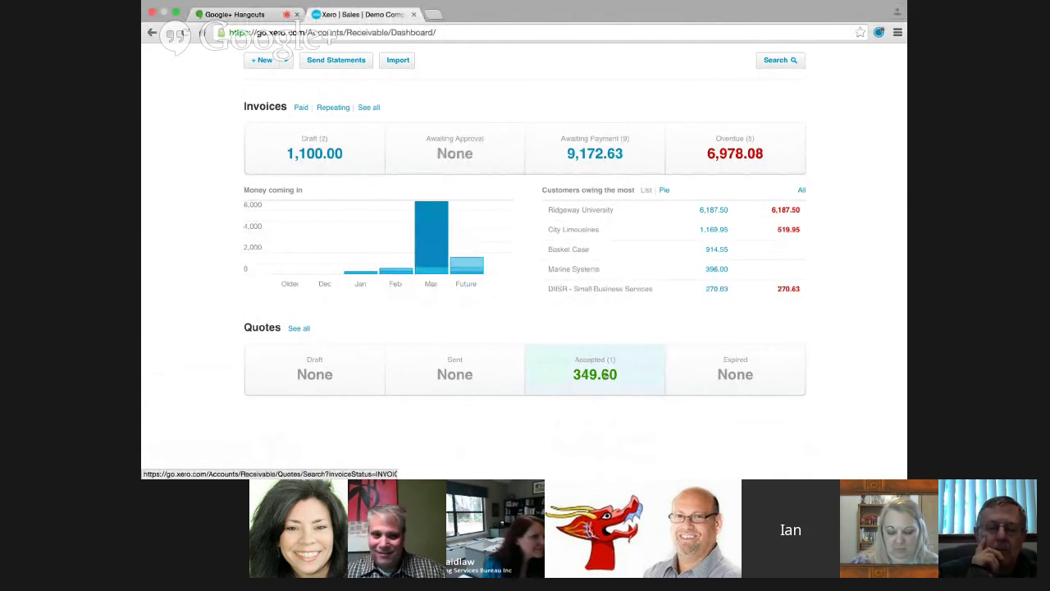
pyautogui.click(604, 375)
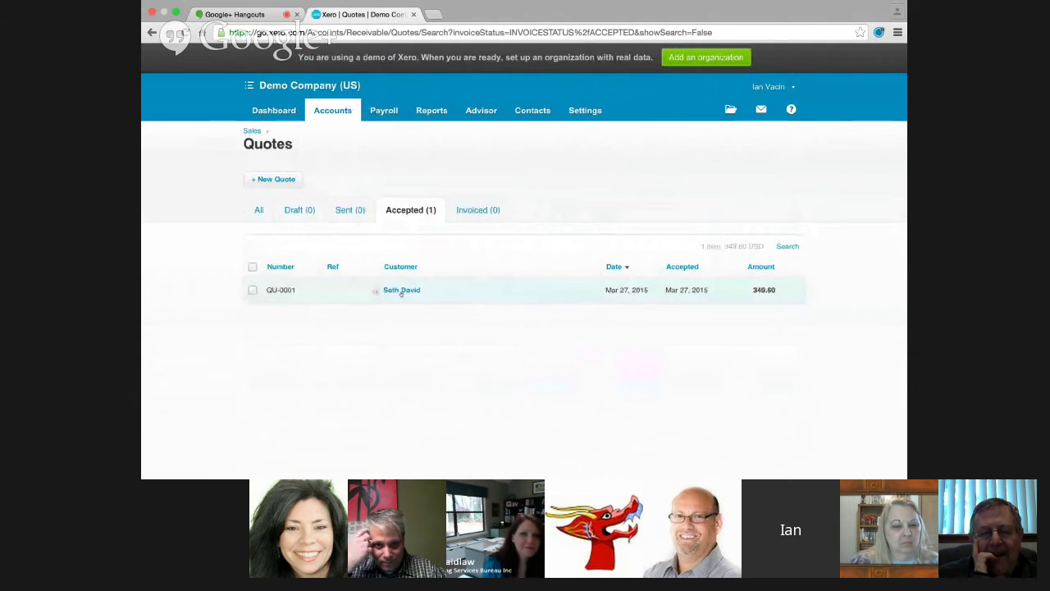
pyautogui.click(402, 290)
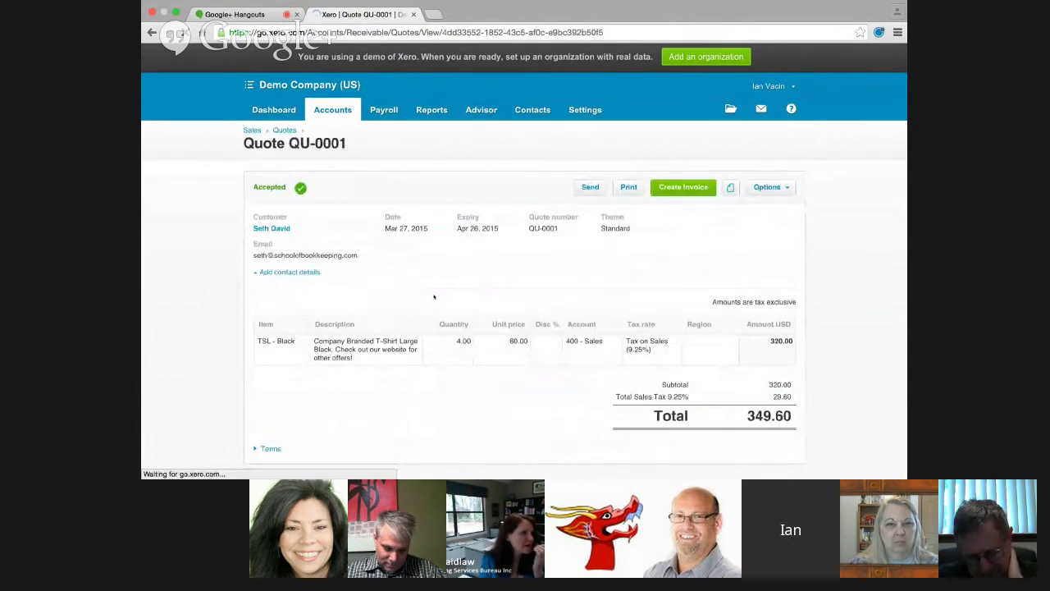
# Step: Expand the full History & Notes of the quote and review its logged actions and messages
pyautogui.scroll(-3, 434, 296)
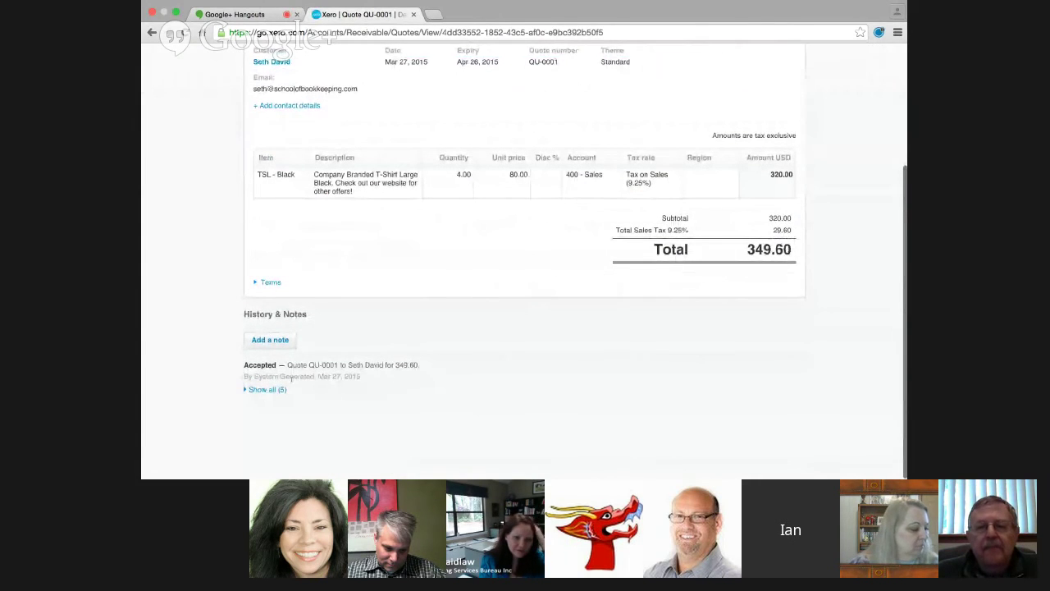
pyautogui.scroll(-2, 382, 350)
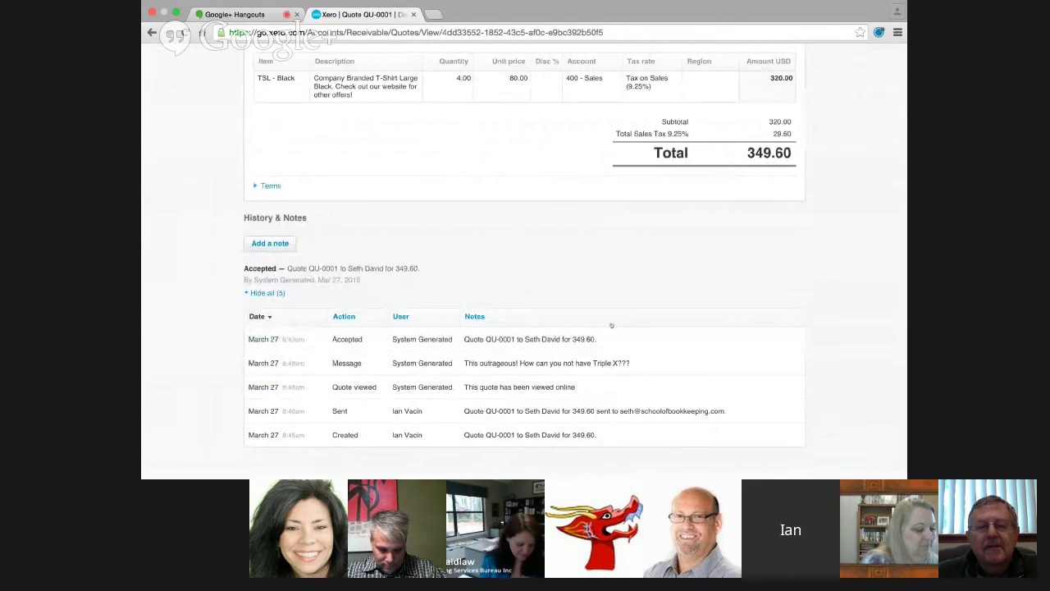
pyautogui.scroll(5, 612, 325)
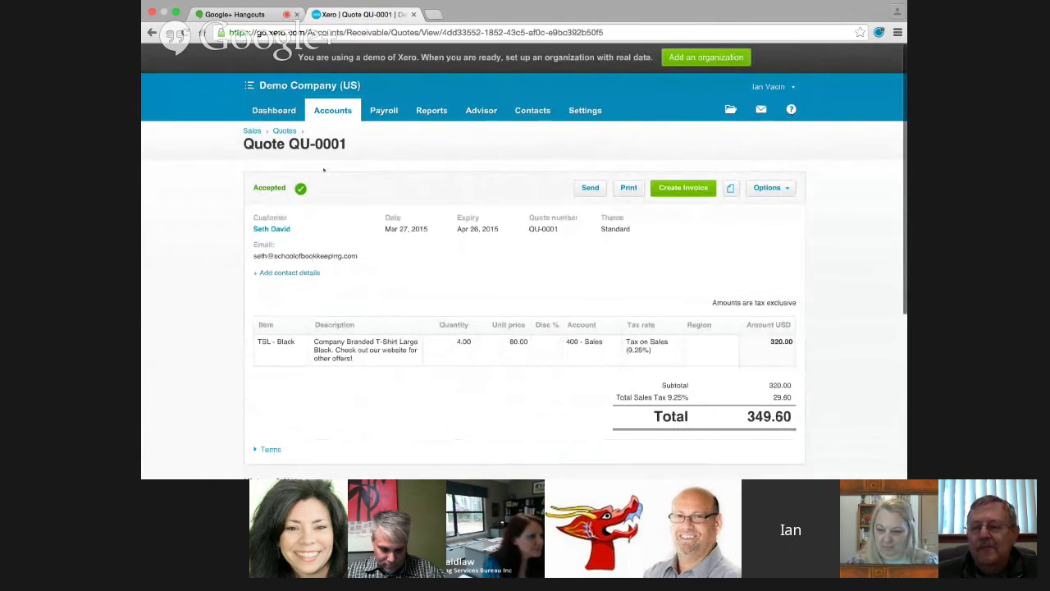
# Step: Review the quote's further options and create an invoice from it, marking the quote as invoiced
pyautogui.click(790, 193)
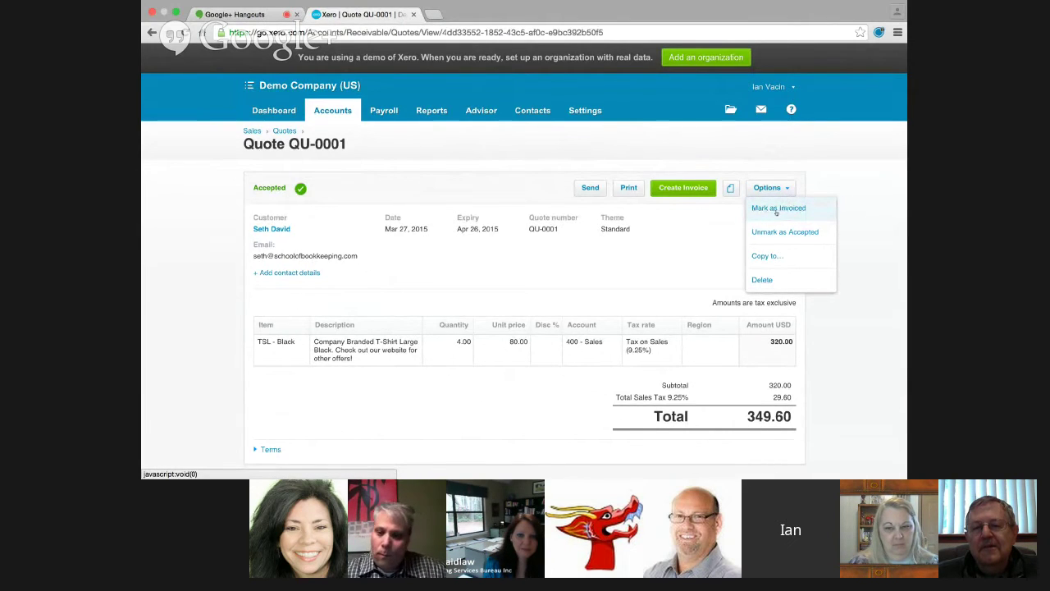
pyautogui.click(695, 190)
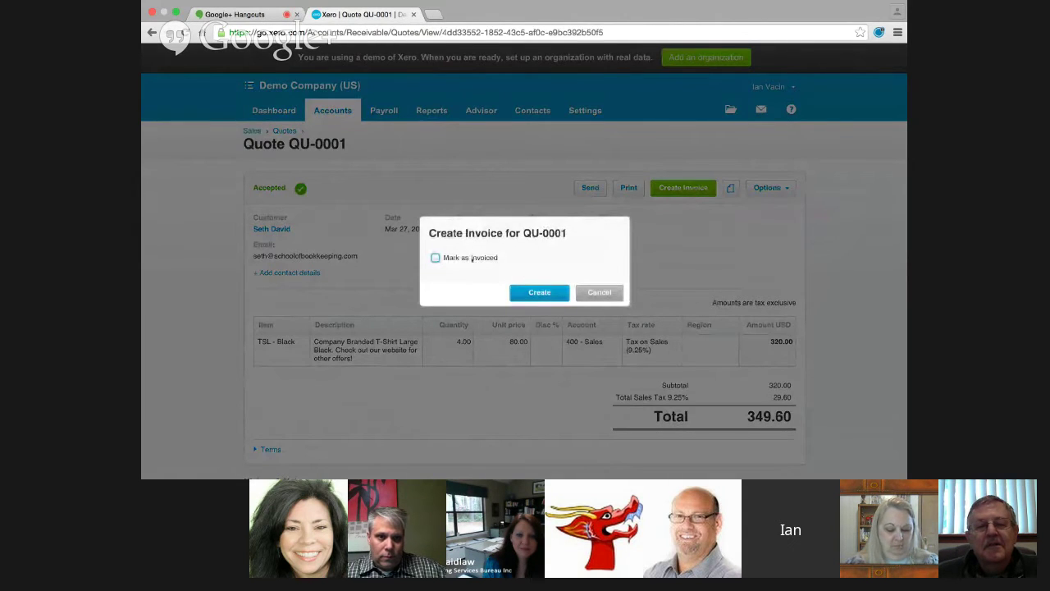
pyautogui.click(539, 293)
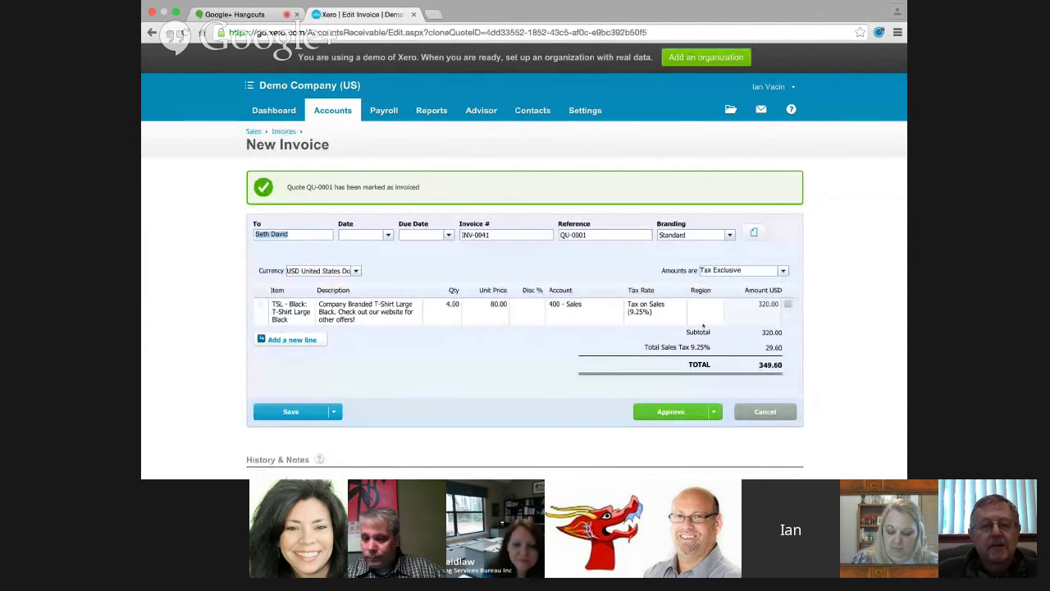
# Step: Date the new invoice Mar 27, 2015, set its due date 30 days ahead and approve it
pyautogui.press('Tab')
pyautogui.press('Tab')
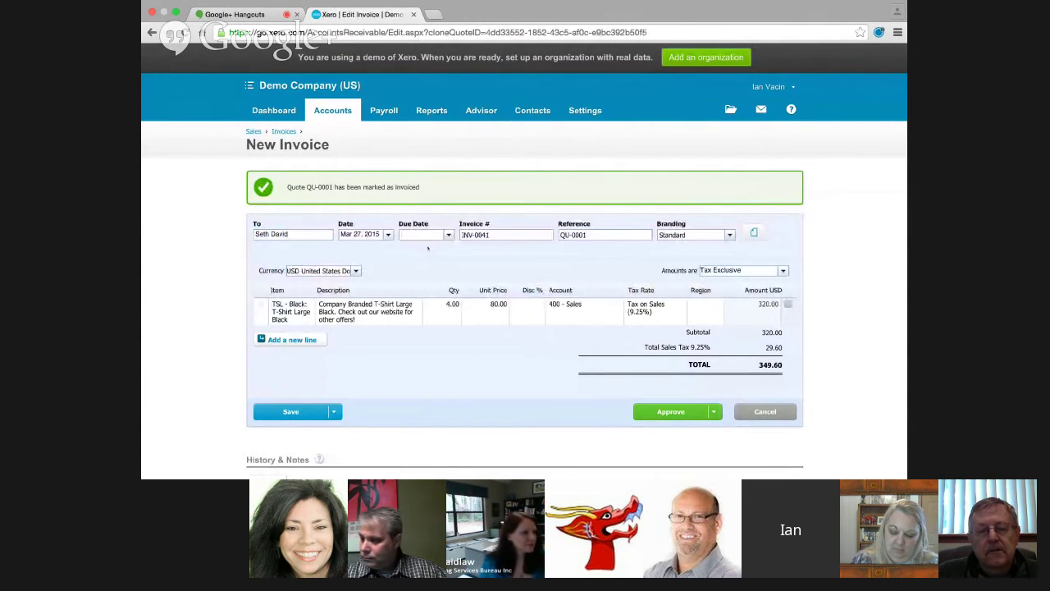
pyautogui.write('=30')
pyautogui.press('Tab')
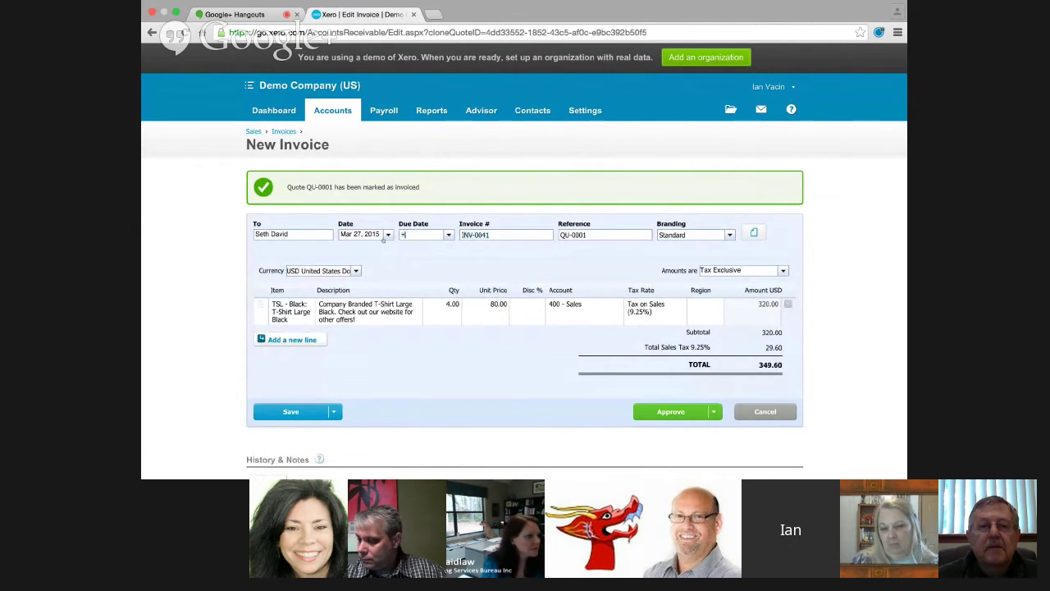
pyautogui.click(701, 411)
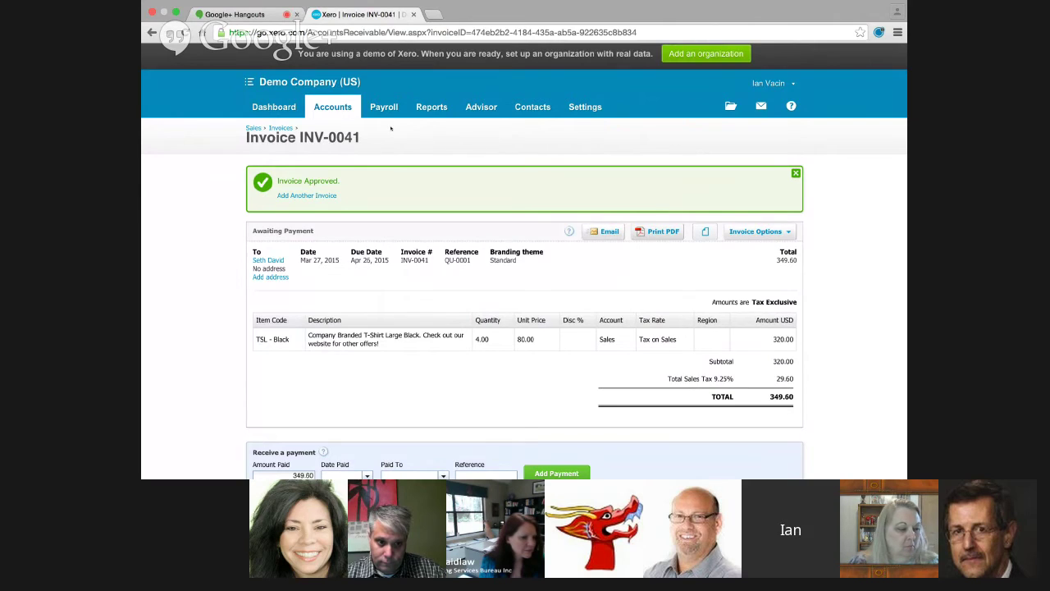
# Step: Open the Xero Files inbox and highlight the e-mail address for sending in files
pyautogui.click(730, 106)
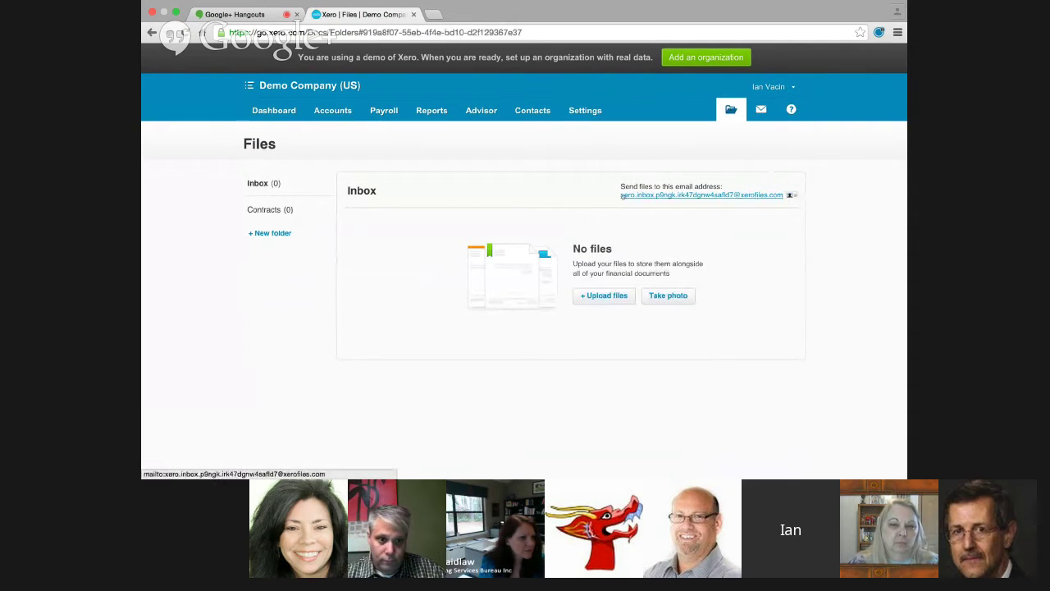
pyautogui.tripleClick(719, 196)
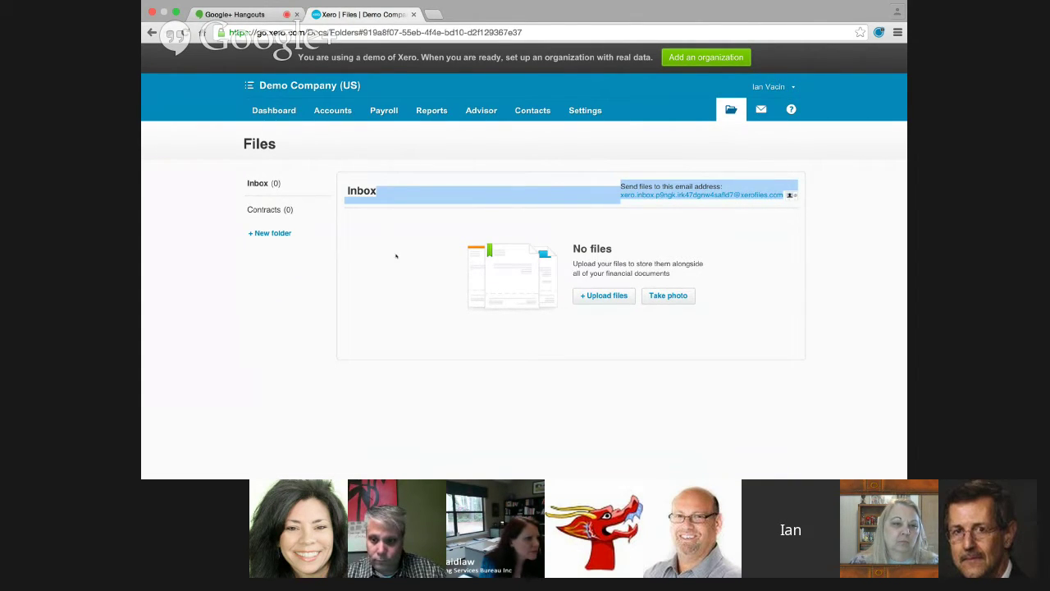
pyautogui.click(394, 199)
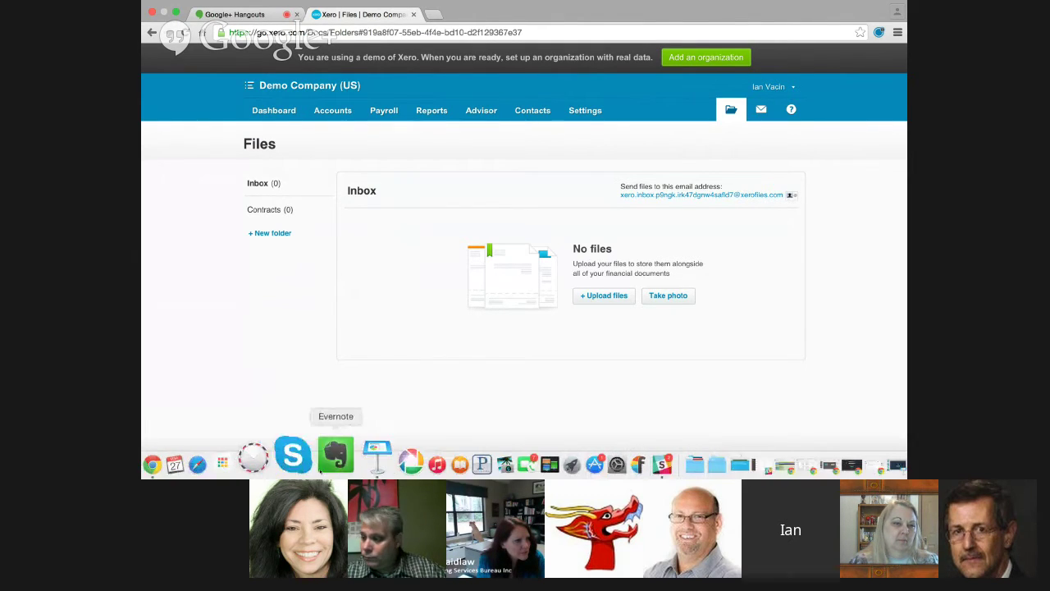
# Step: Switch to the Keynote presentation and show slide 20, "Side by side Files"
pyautogui.click(351, 459)
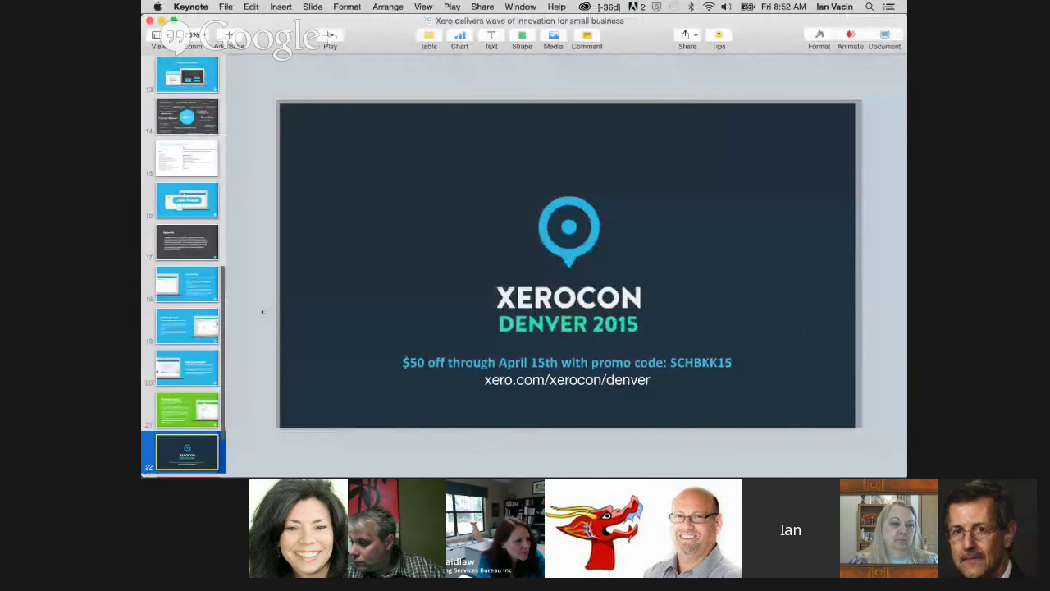
pyautogui.click(188, 365)
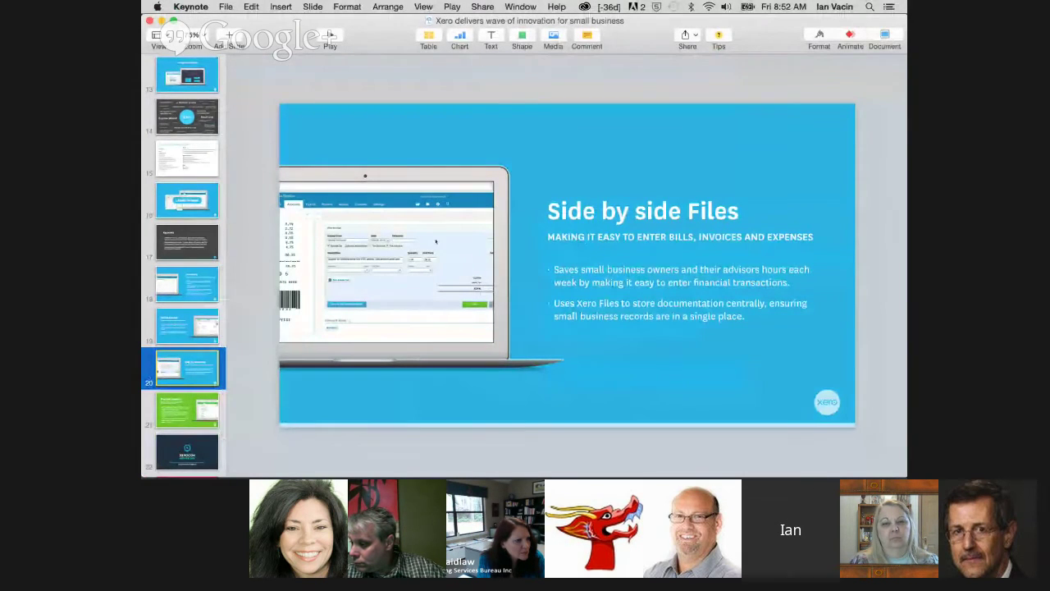